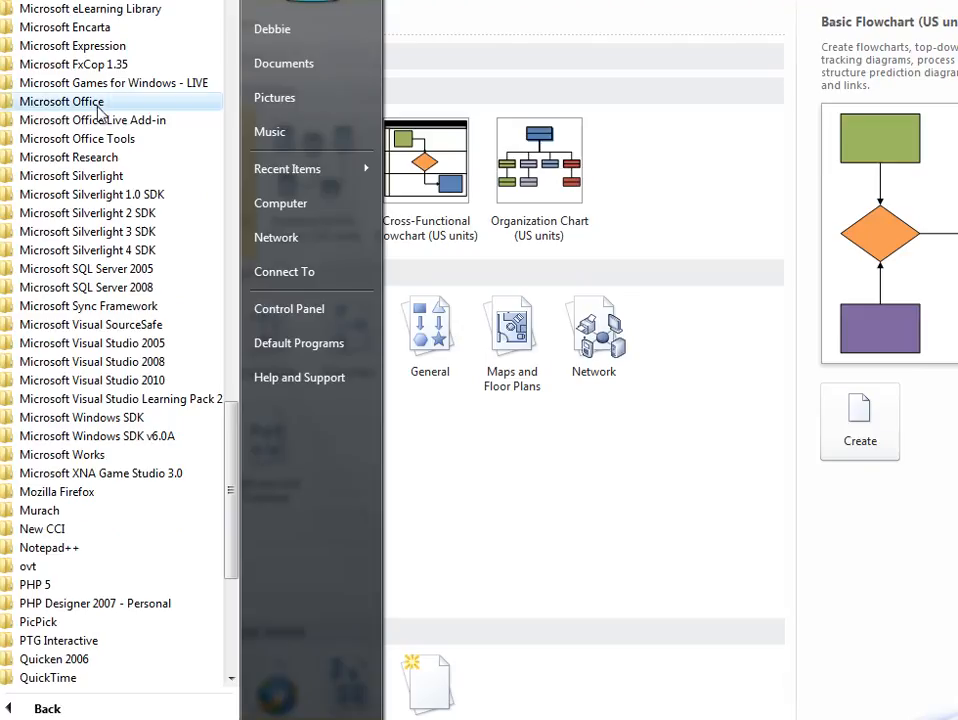
Step: Restore the Visio window from maximized and resize it to fill most of the screen
click(98, 108)
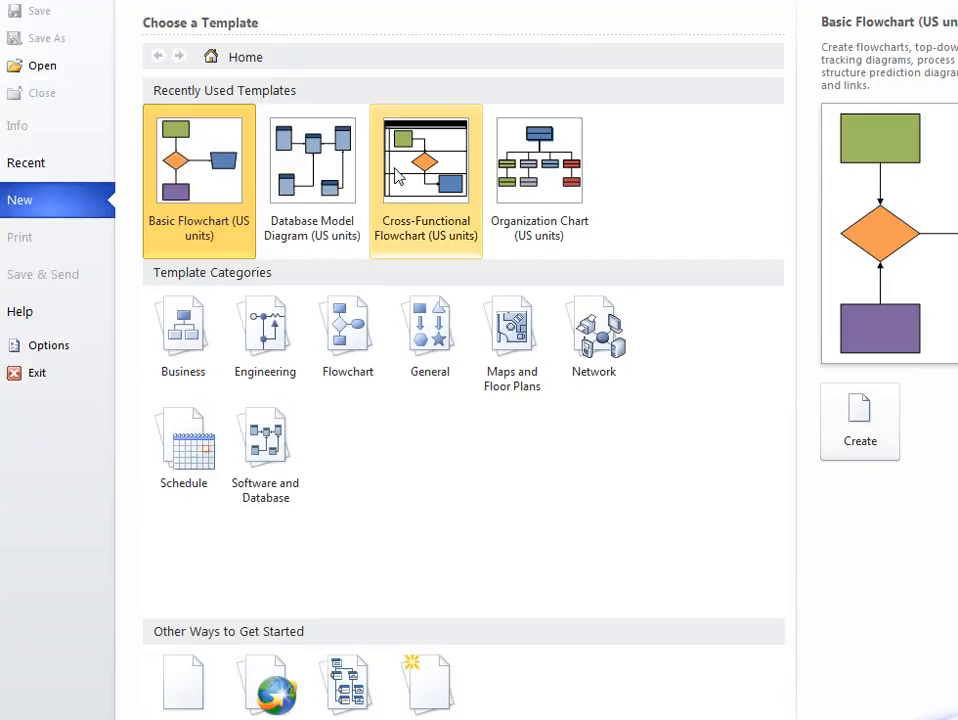
key(super+Down)
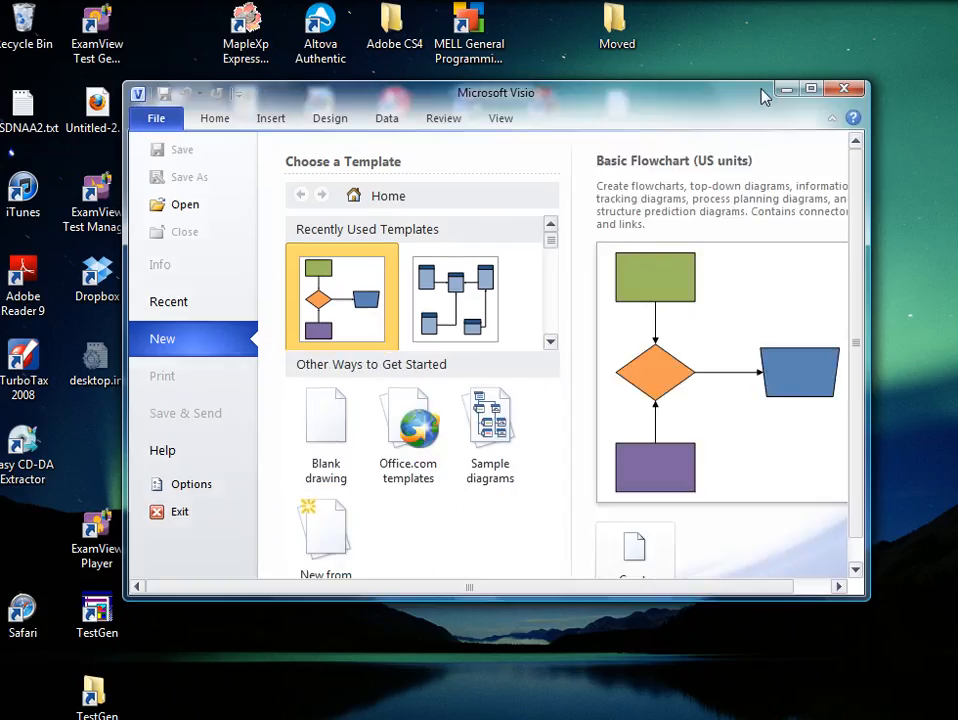
drag(746, 81, 755, 1)
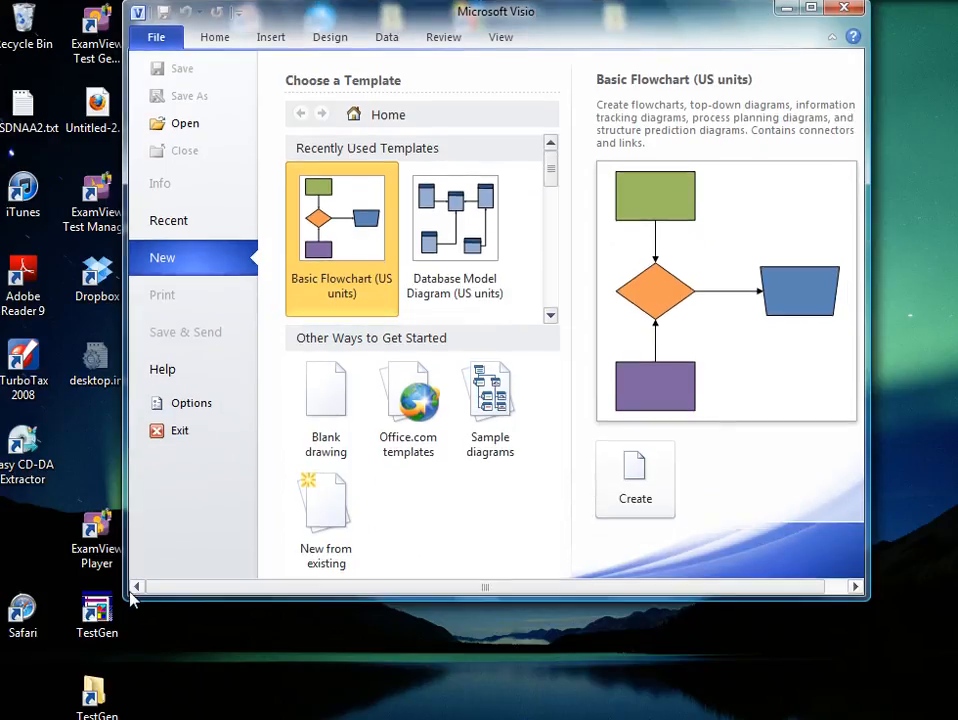
drag(127, 596, 4, 708)
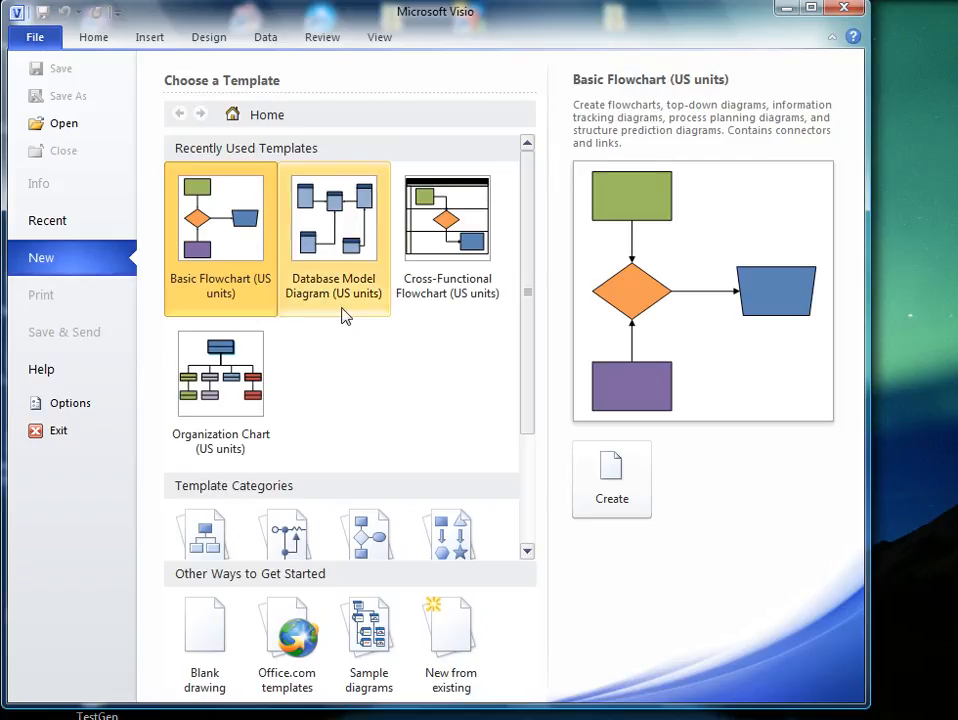
drag(862, 708, 956, 712)
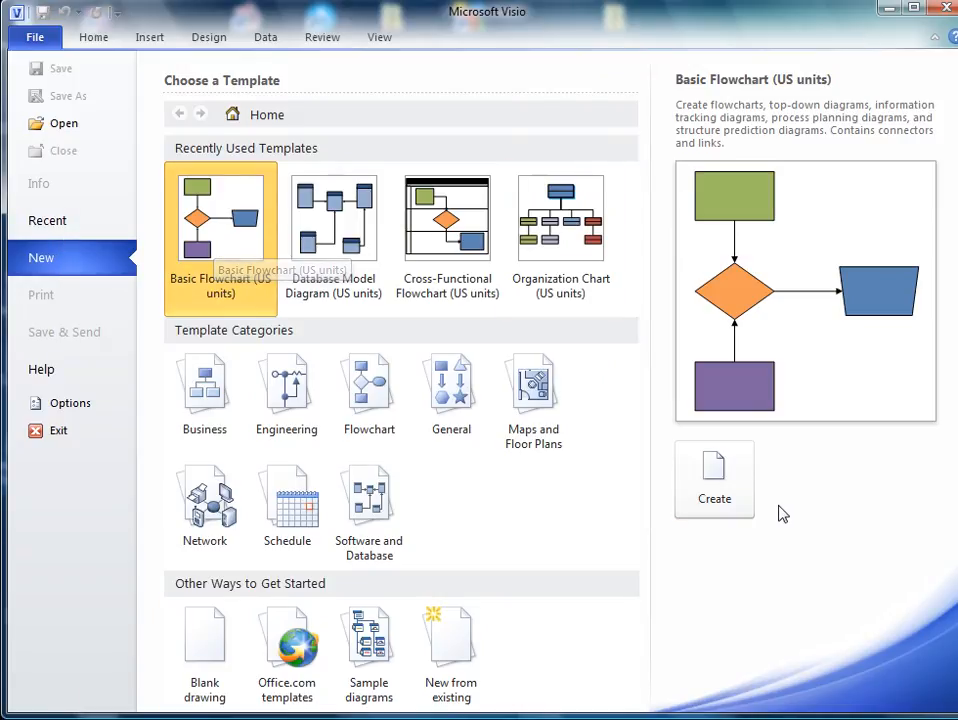
Step: Create a drawing from the Basic Flowchart (US units) template and place a vertical guide just outside the page's edge
click(731, 490)
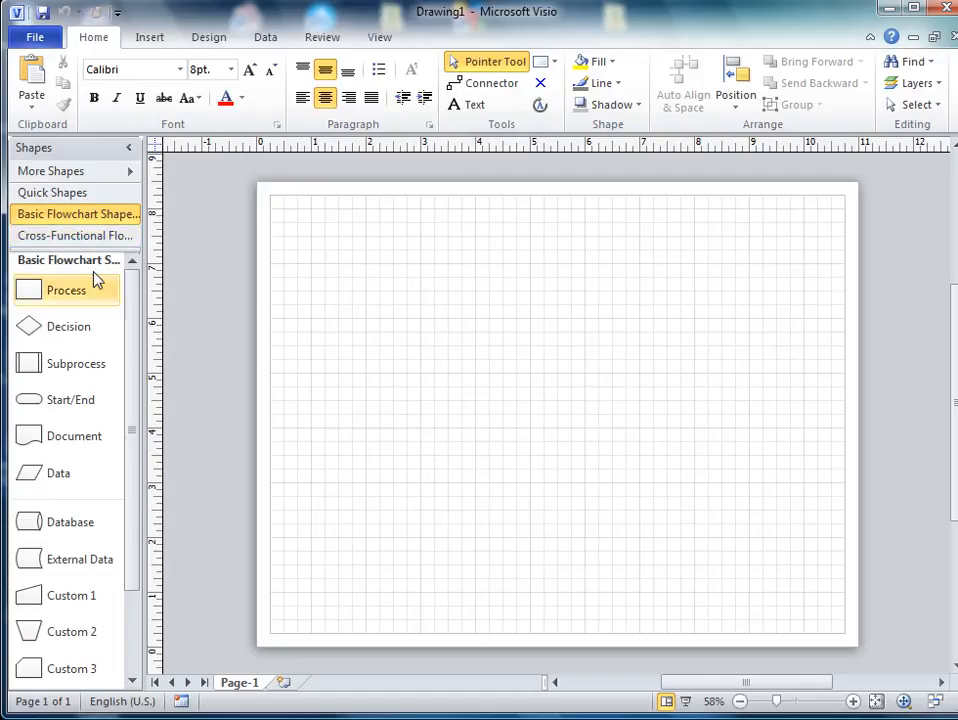
drag(150, 275, 219, 280)
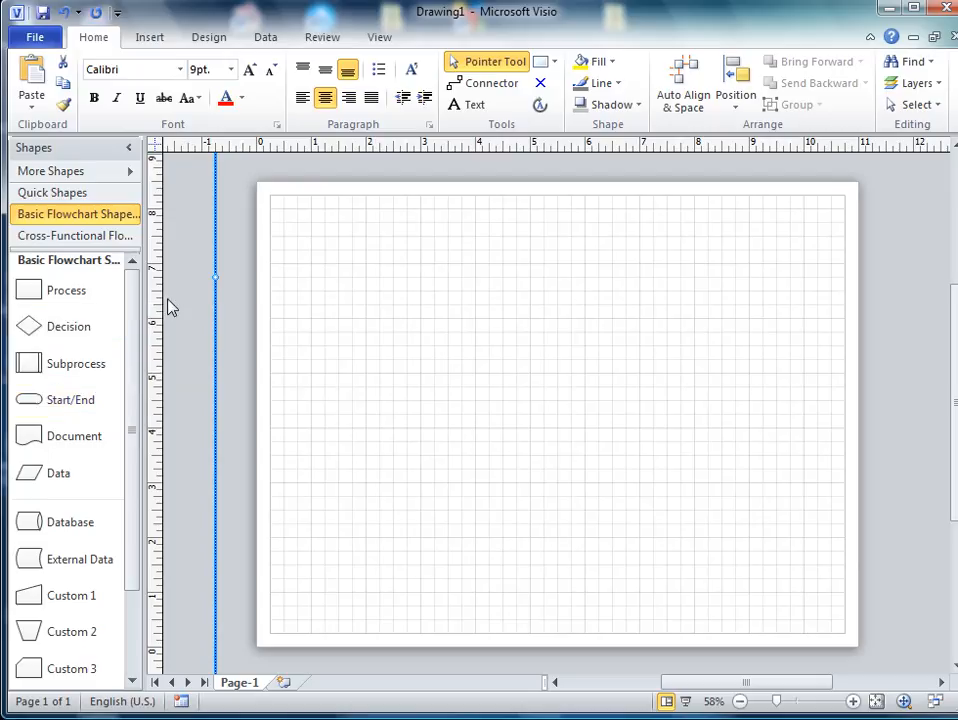
Step: Add a Start/End shape centered near the top of the page and label it "start"
drag(27, 402, 545, 230)
key(Escape)
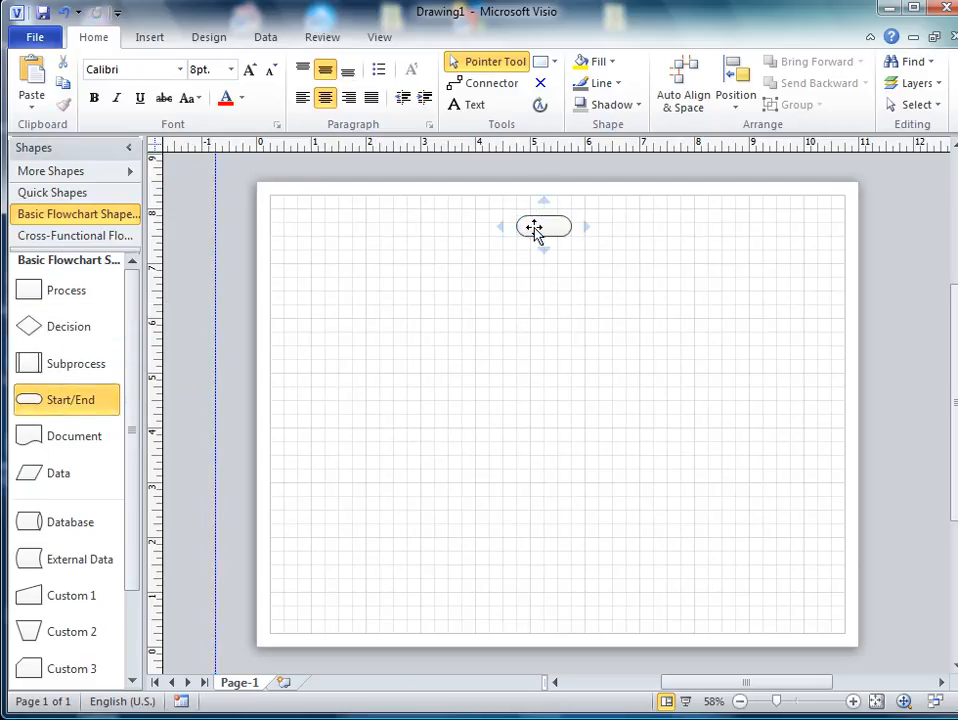
double_click(535, 229)
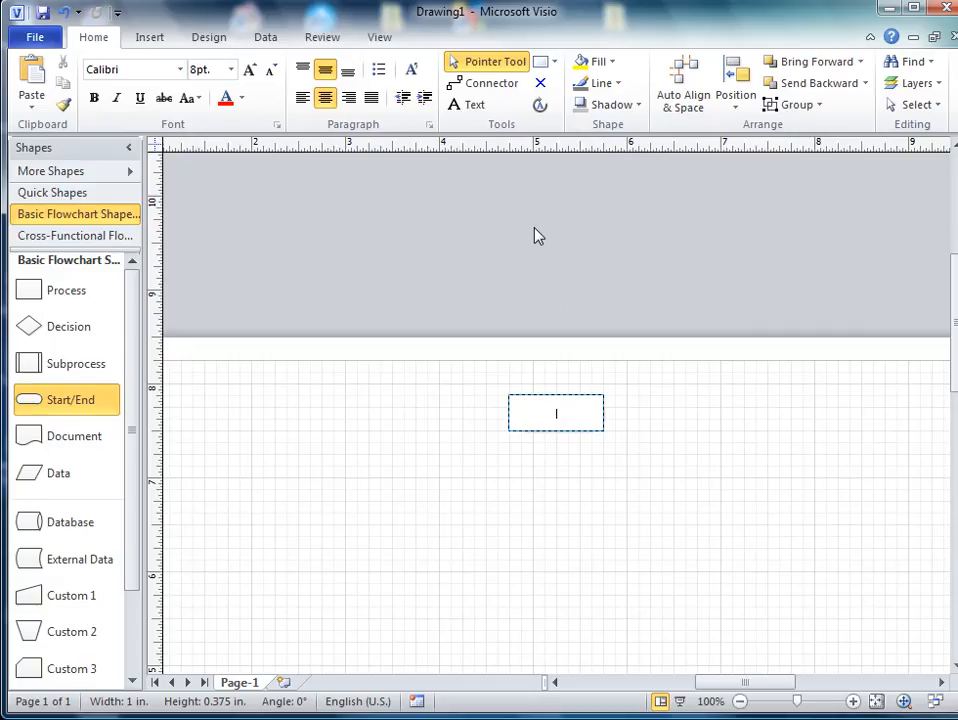
text(start)
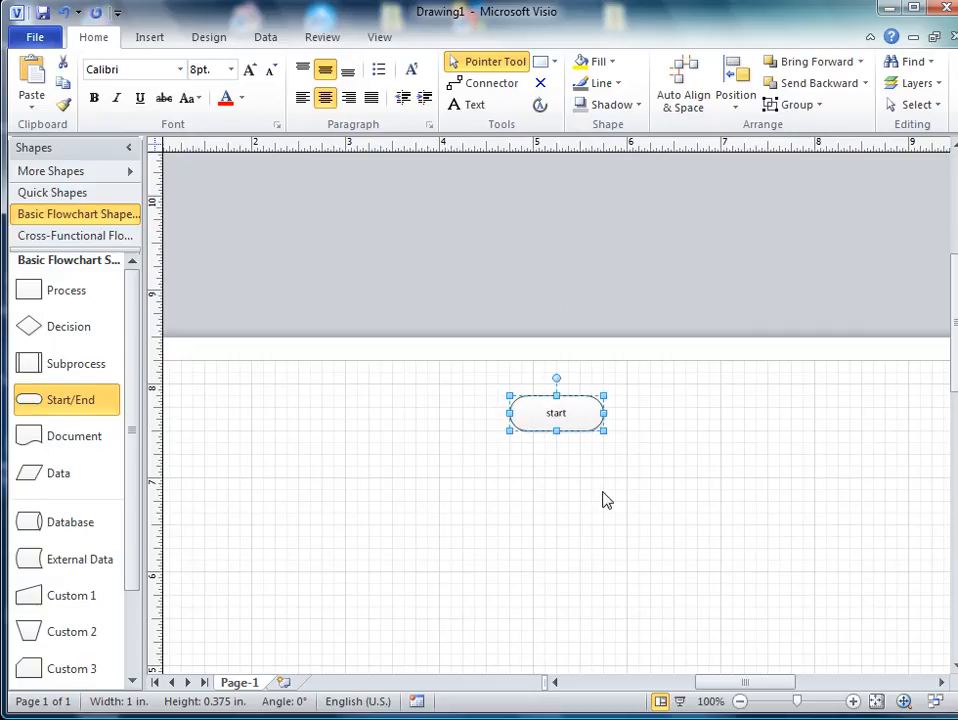
click(601, 500)
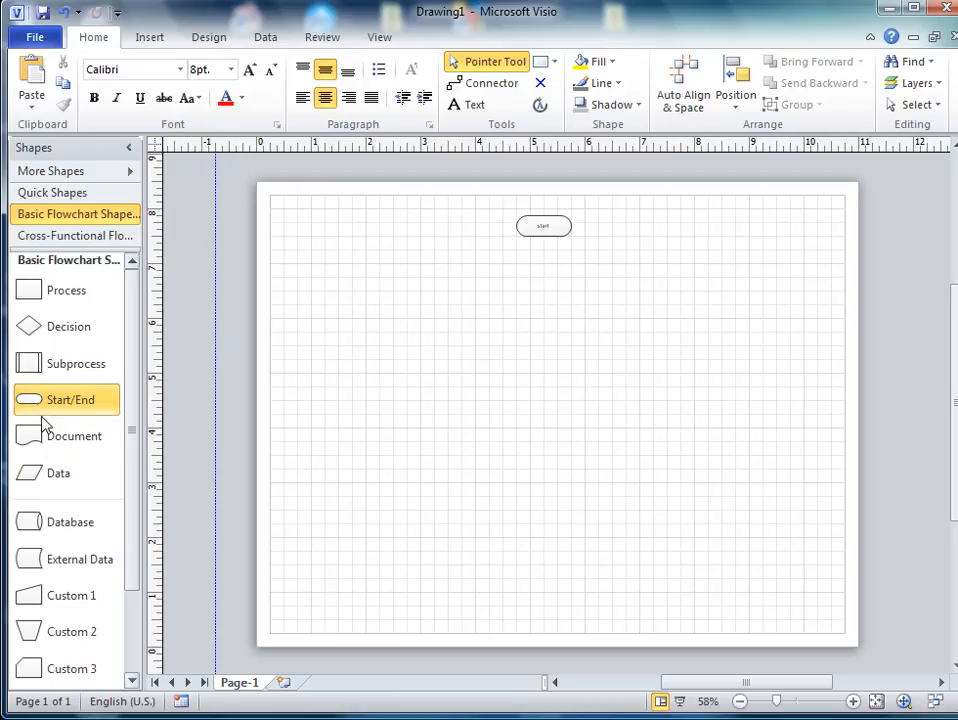
Step: Place a Data shape below the start shape, widen it to 6.75 in, and connect the start shape to it
drag(41, 475, 359, 263)
drag(571, 263, 727, 272)
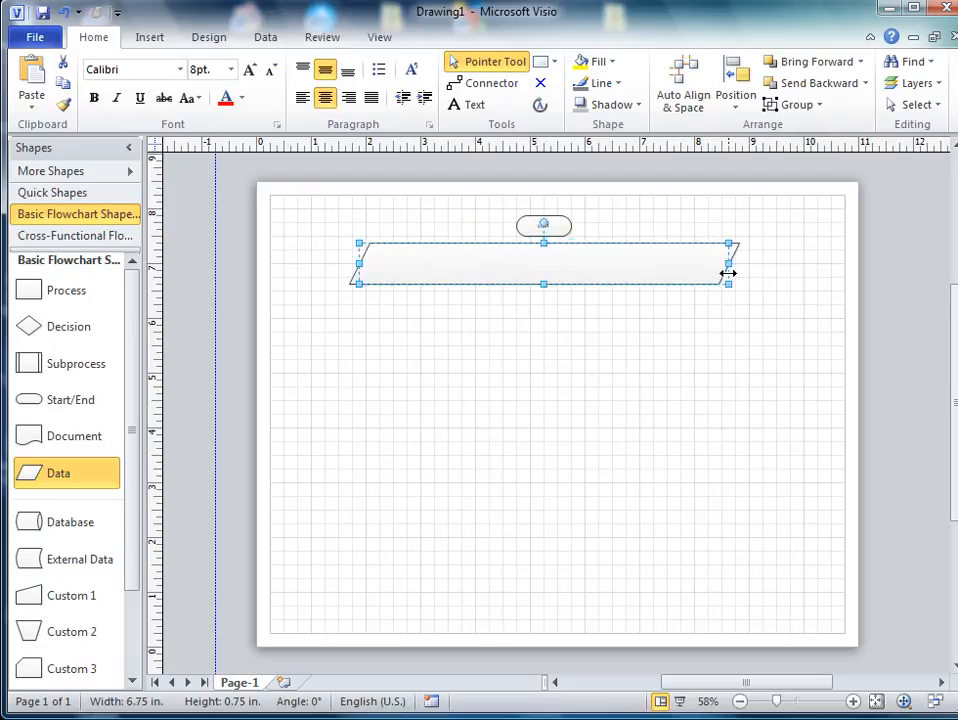
click(592, 320)
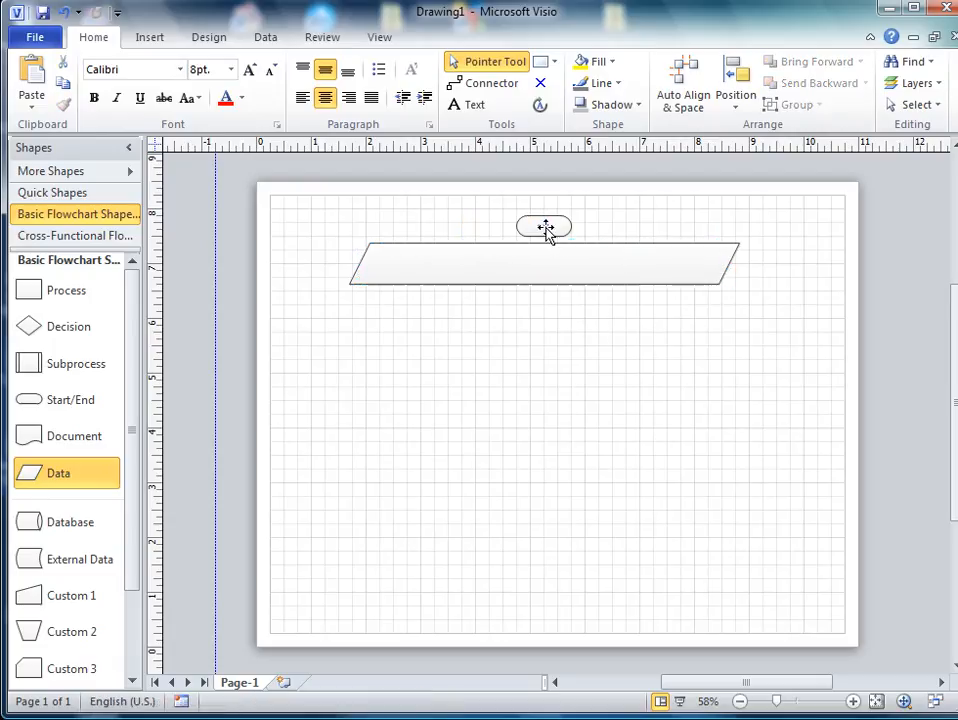
mouse_move(545, 226)
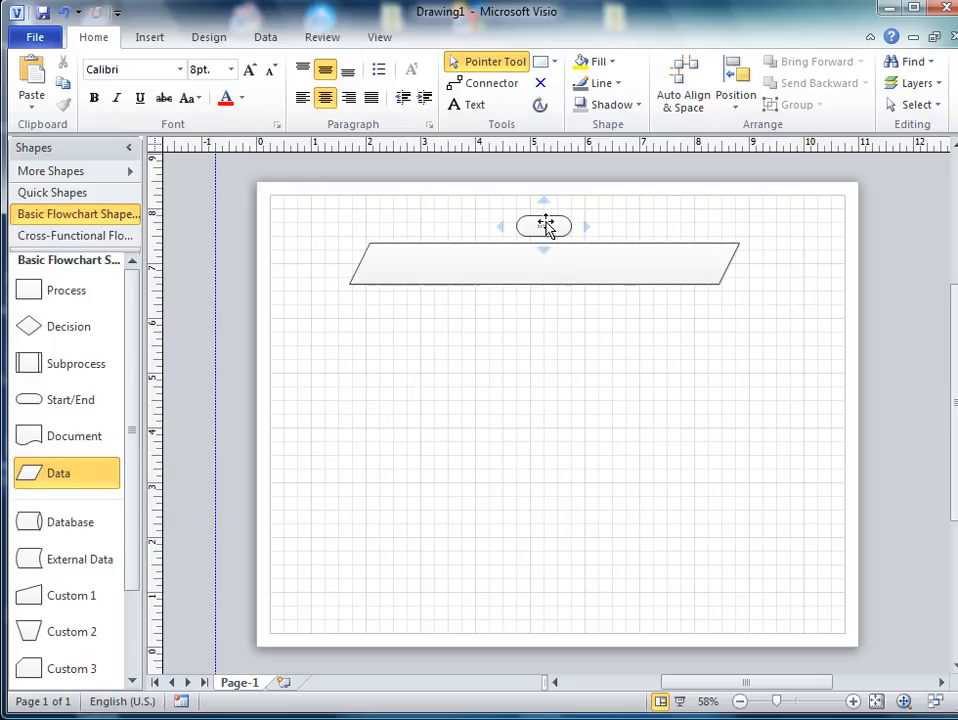
mouse_move(543, 252)
click(544, 252)
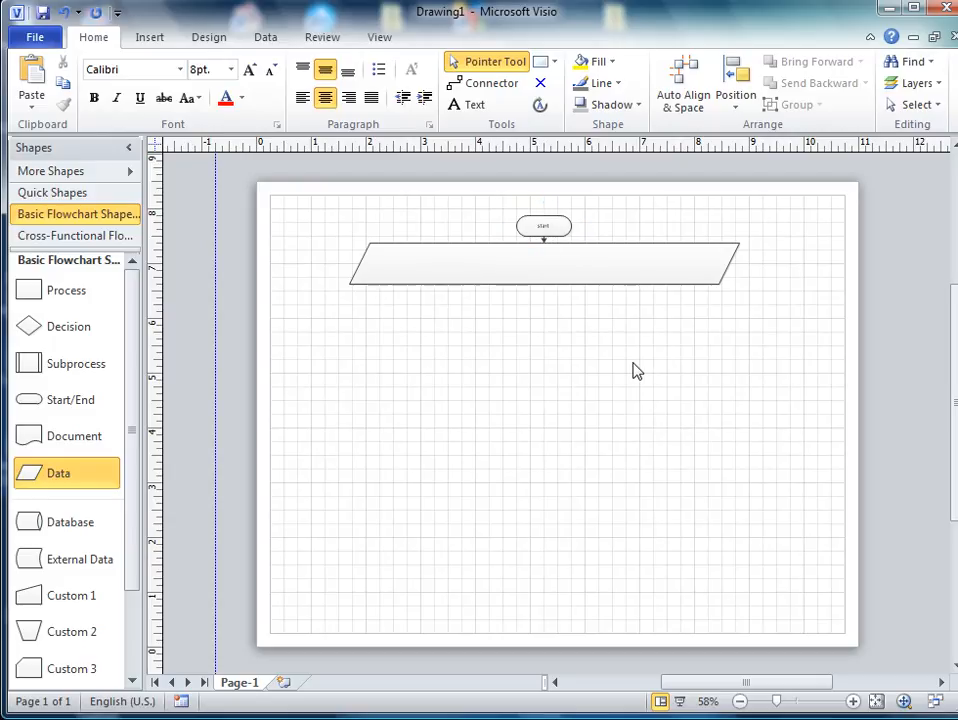
Step: Label the wide Data shape "Enter current weekly pay and raise percentage"
click(530, 268)
double_click(530, 268)
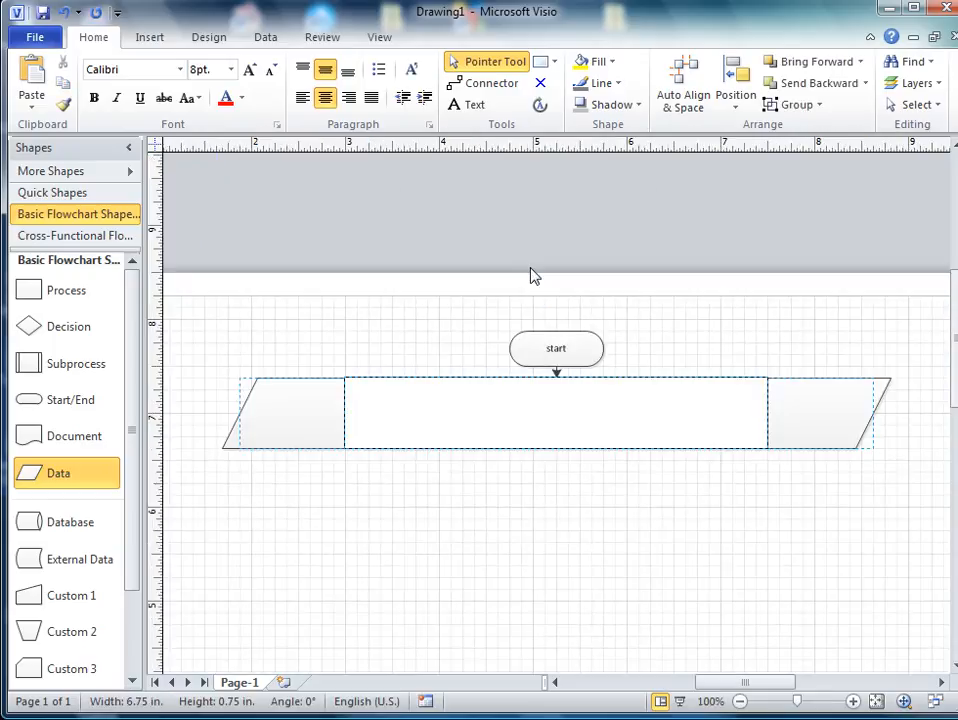
text(enter current weekly pay and raise percentage)
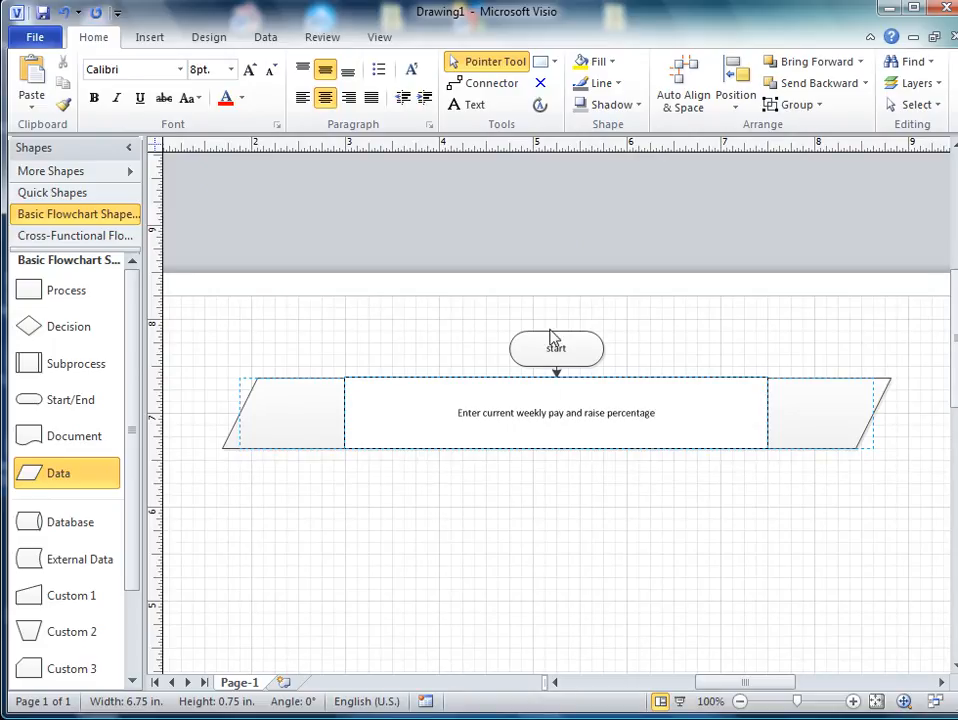
click(543, 462)
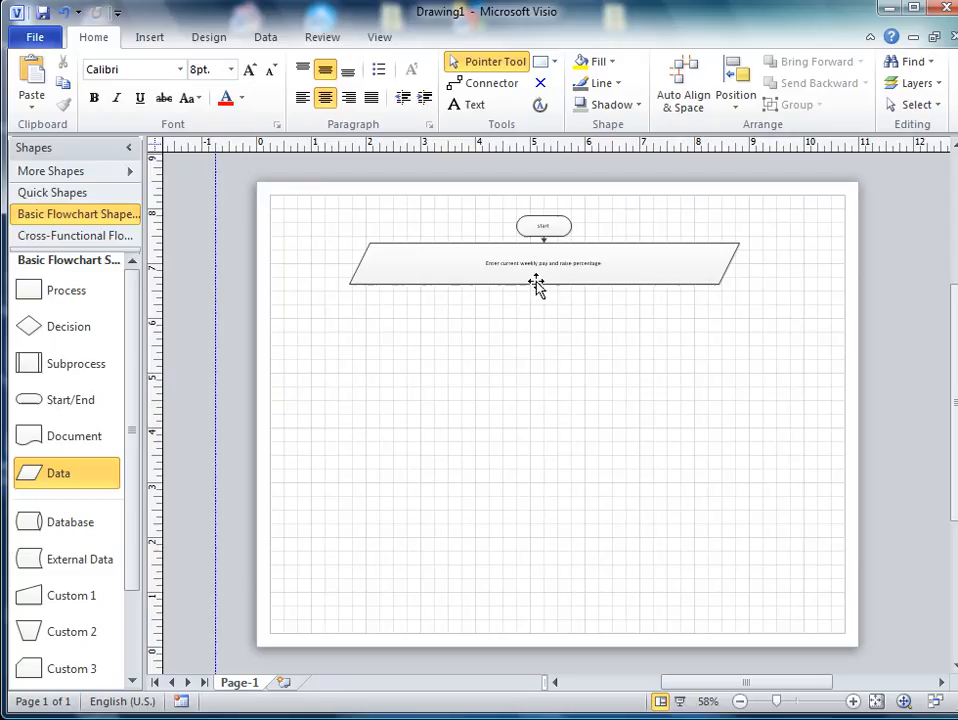
Step: Place a Process shape widened to 5.75 in, connected from and centered beneath the Data shape
drag(58, 293, 710, 311)
drag(516, 318, 393, 318)
click(540, 258)
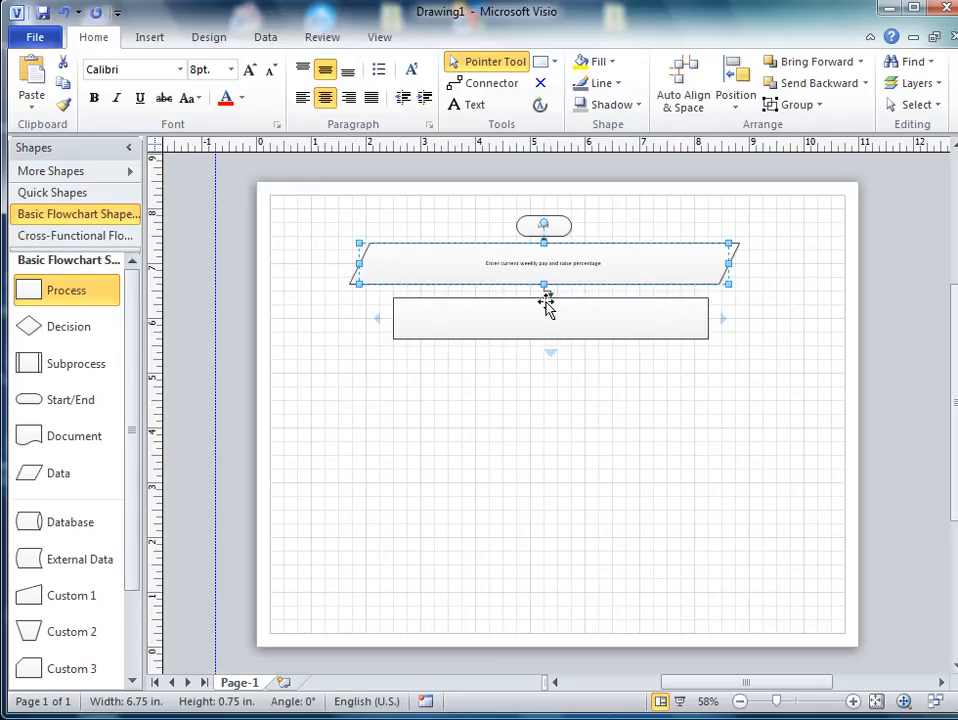
drag(545, 304, 536, 324)
Step: Label the wide Process shape "Calcualte weekly raise = ........"
double_click(536, 324)
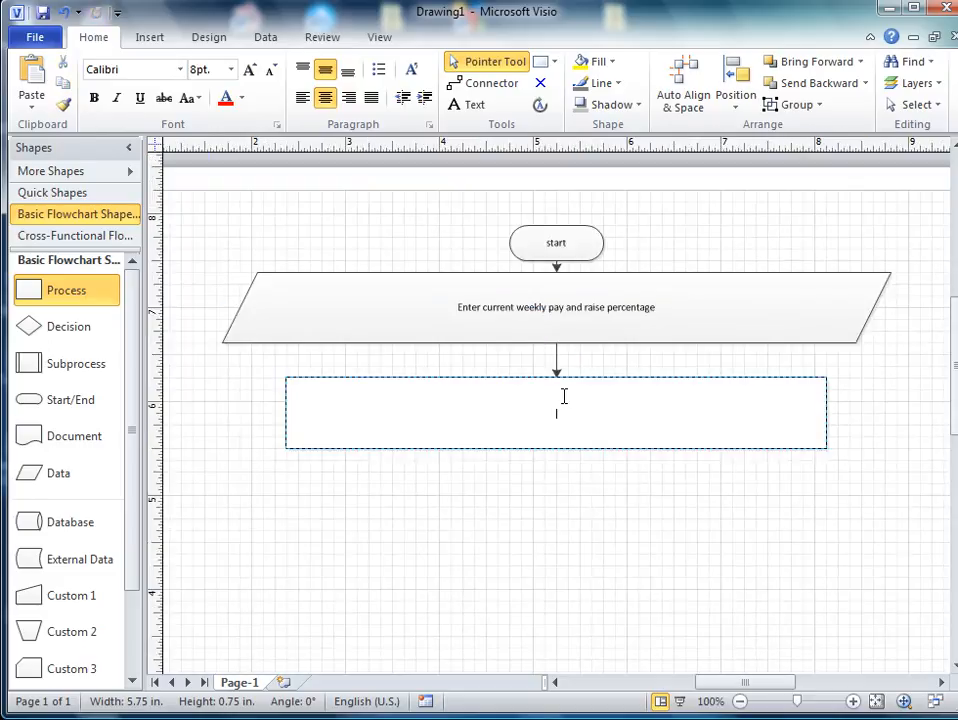
text(Calcualte weekly )
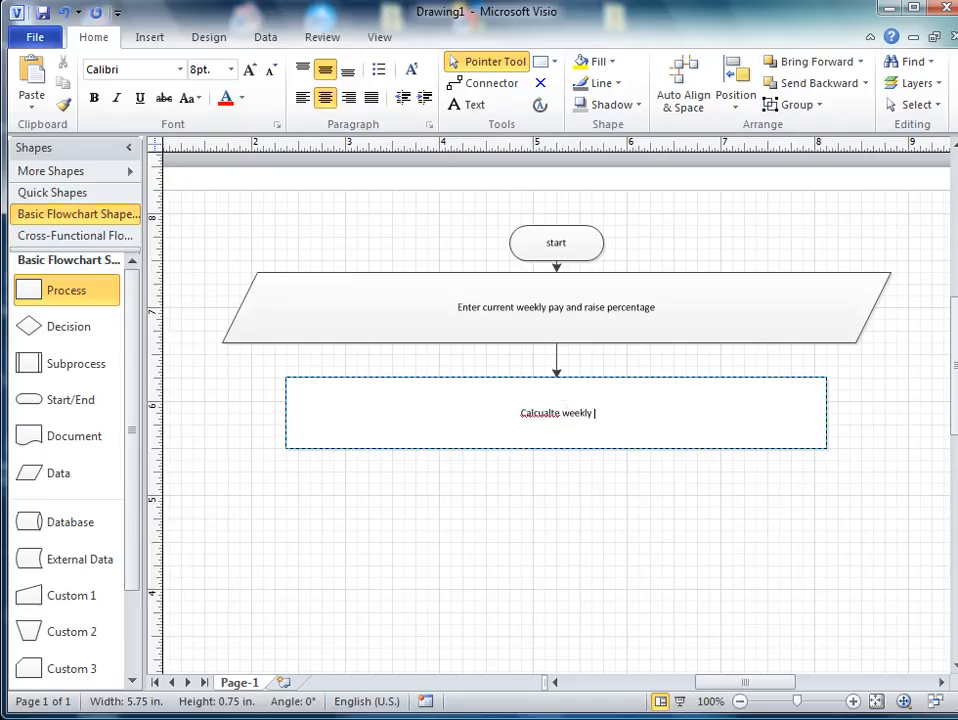
text(raise = ........)
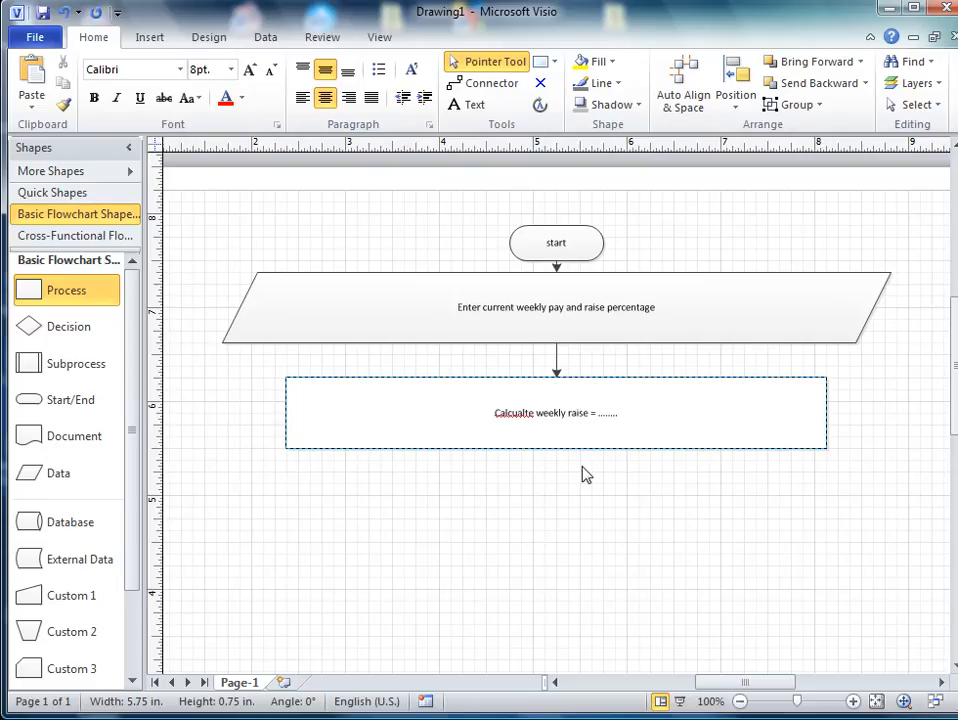
click(586, 474)
Step: Add a second Process shape below the weekly raise box and connect the box to it
key(ctrl+shift+w)
drag(94, 297, 545, 372)
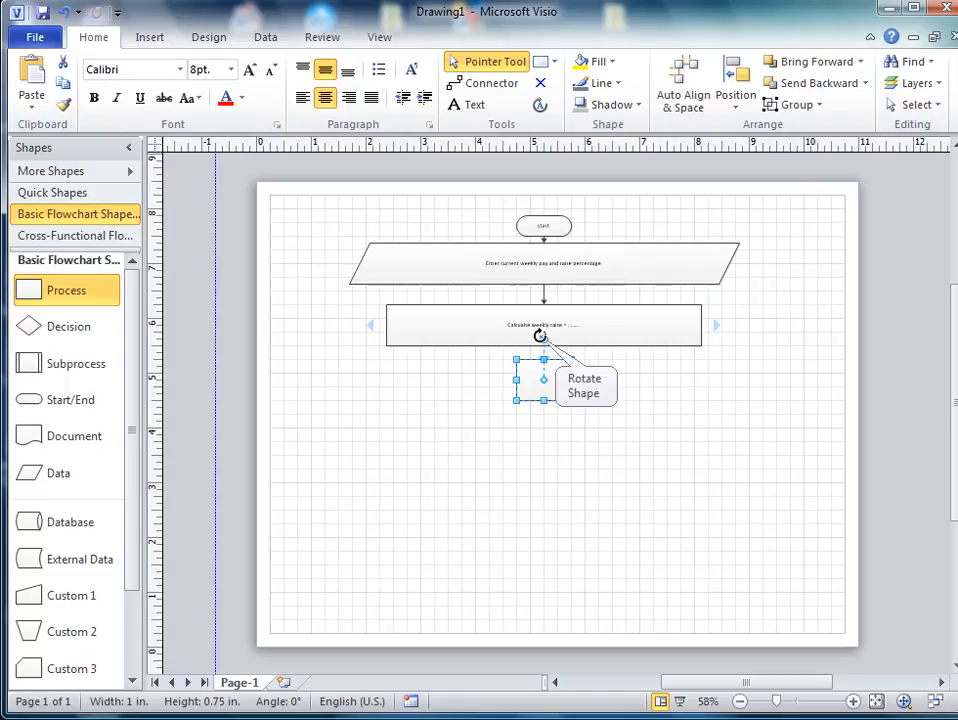
click(556, 318)
click(542, 356)
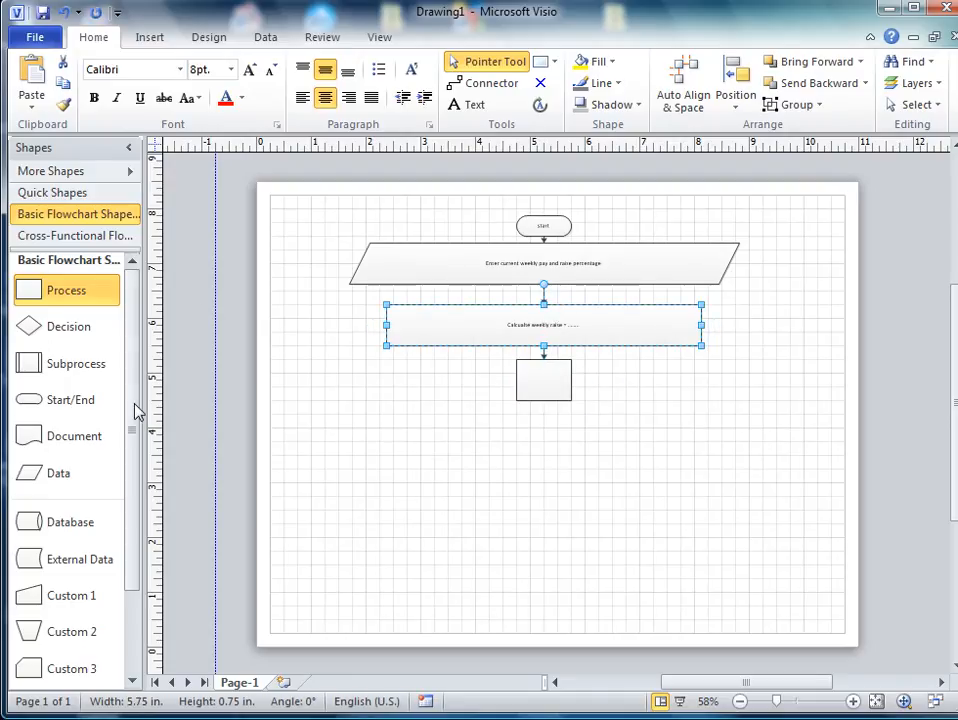
Step: Add a Data shape beneath the small Process shape and connect the two
drag(70, 470, 544, 458)
click(543, 385)
click(543, 418)
Step: Add a Start/End shape at the end of the flowchart and connect the small Data shape to it
drag(70, 399, 541, 502)
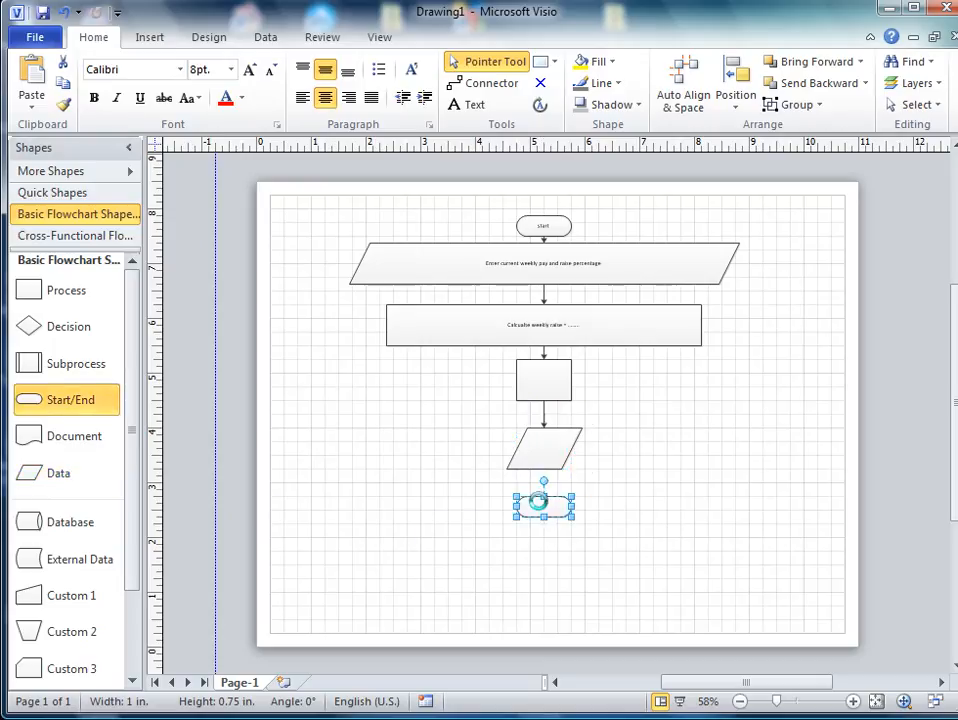
click(541, 443)
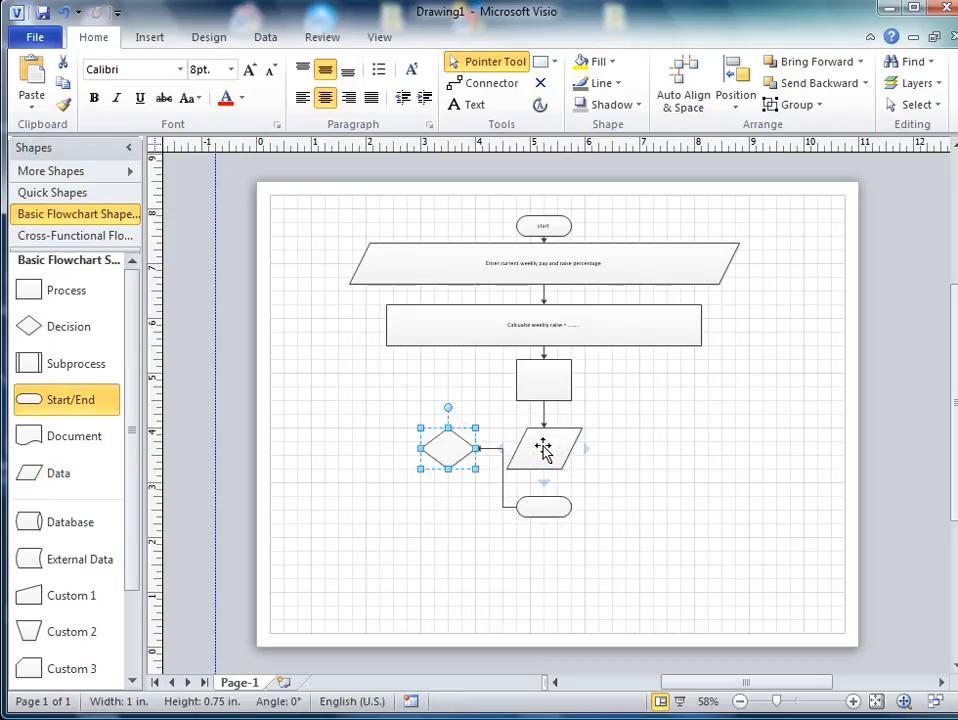
key(ctrl+z)
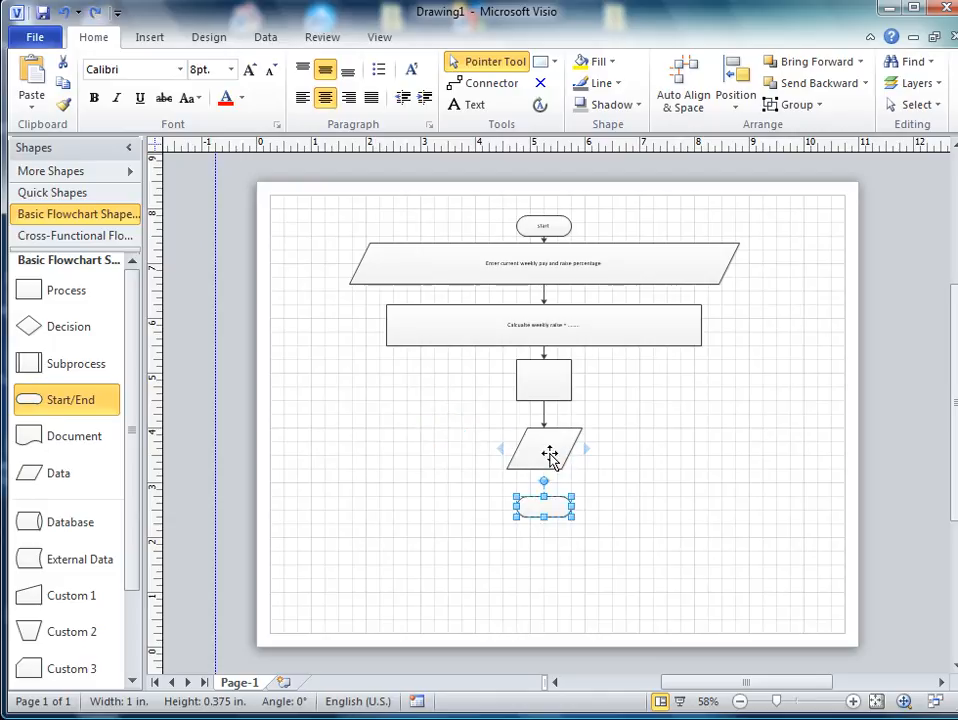
click(550, 456)
click(544, 484)
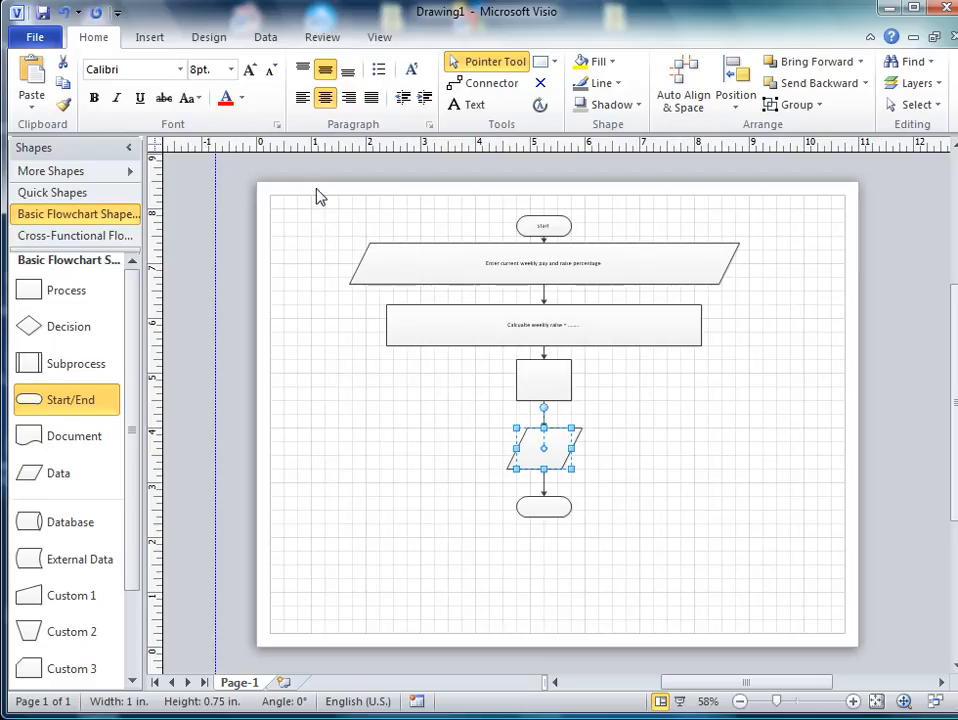
Step: Select all the flowchart shapes and connectors, and launch another program
drag(306, 201, 830, 564)
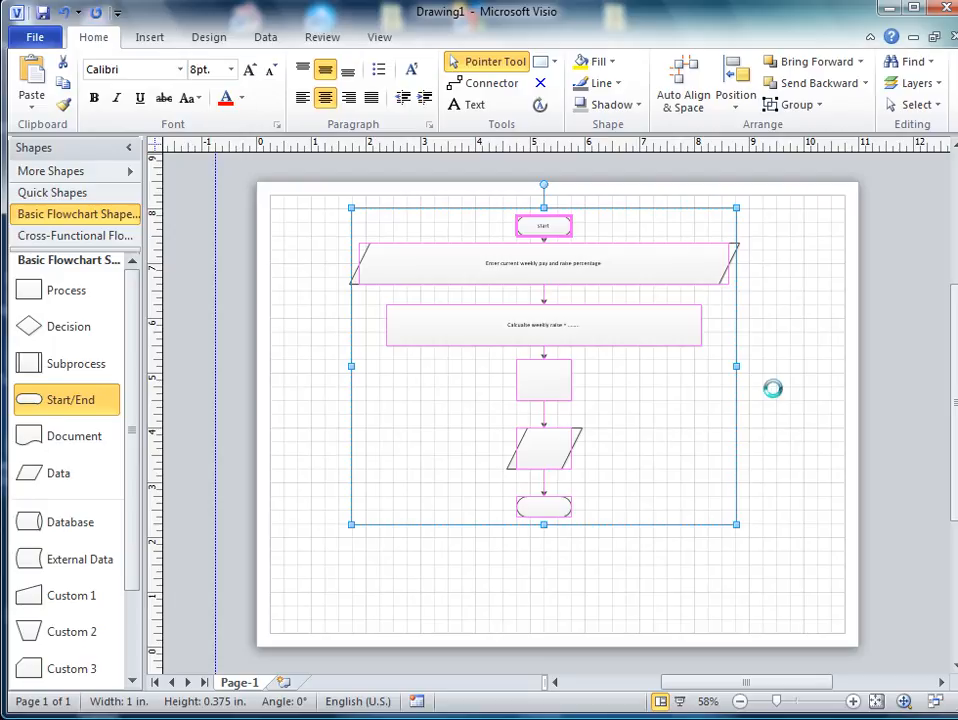
key(super)
click(123, 295)
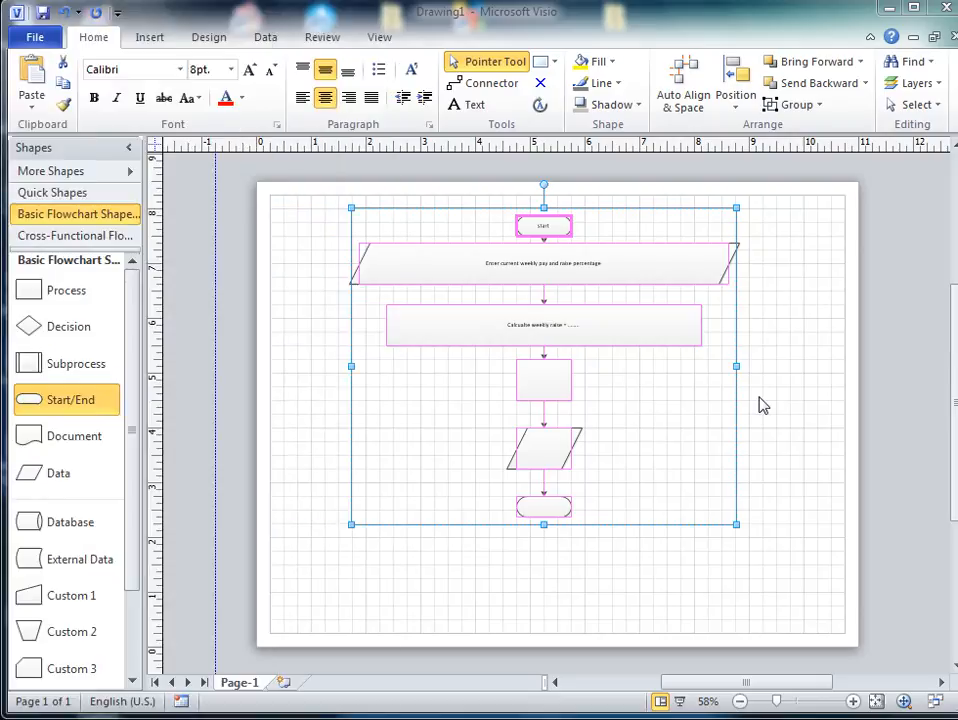